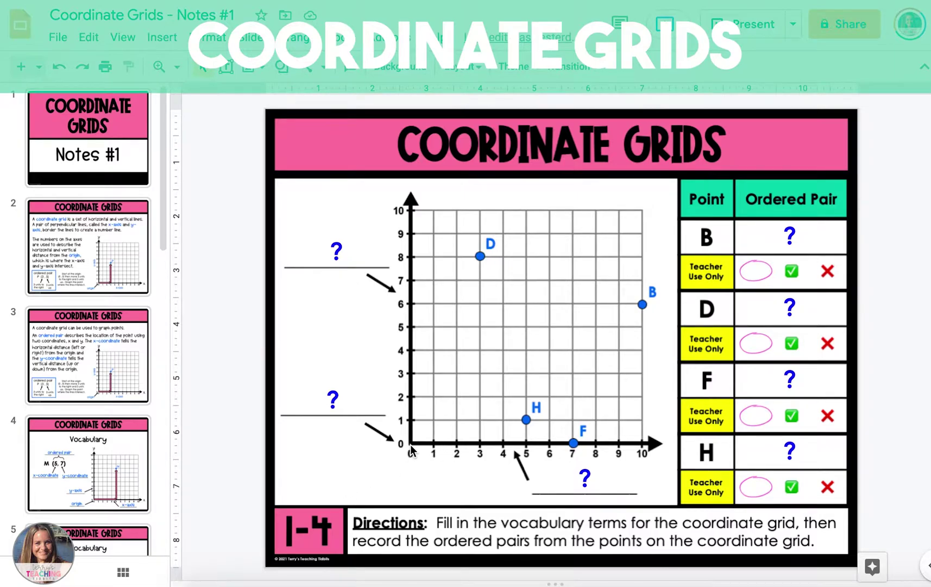
Fill the three coordinate-grid blanks with 'x-axis', 'y-axis' and 'origin'.
{"action": "double_click", "coordinate": [581, 477]}
{"action": "type", "text": "x-axis"}
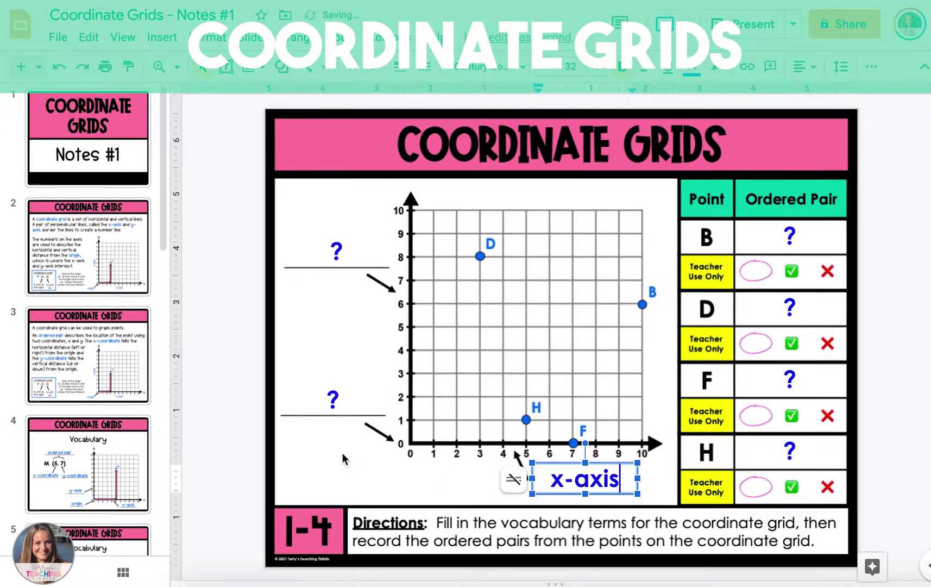
{"action": "left_click", "coordinate": [343, 460]}
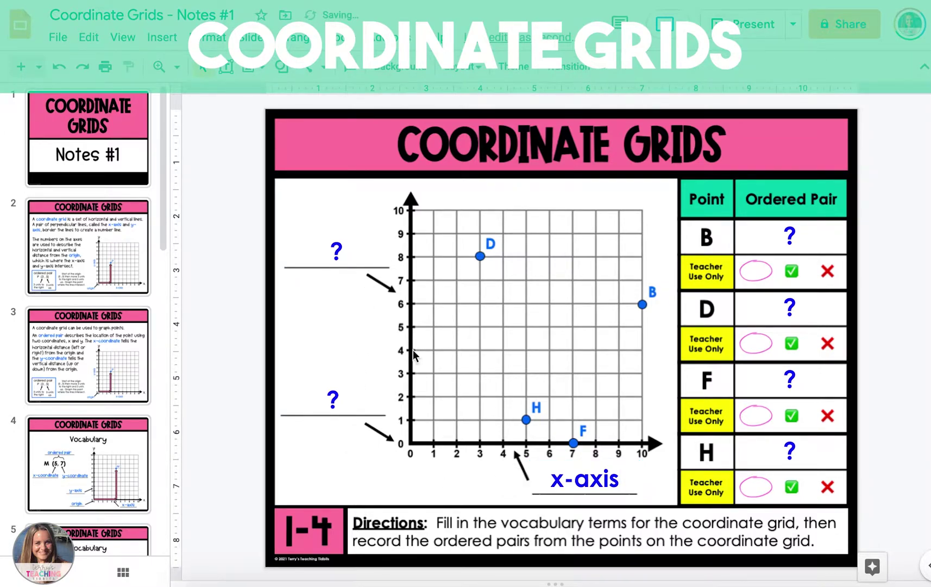
{"action": "double_click", "coordinate": [336, 253]}
{"action": "type", "text": "y-axis"}
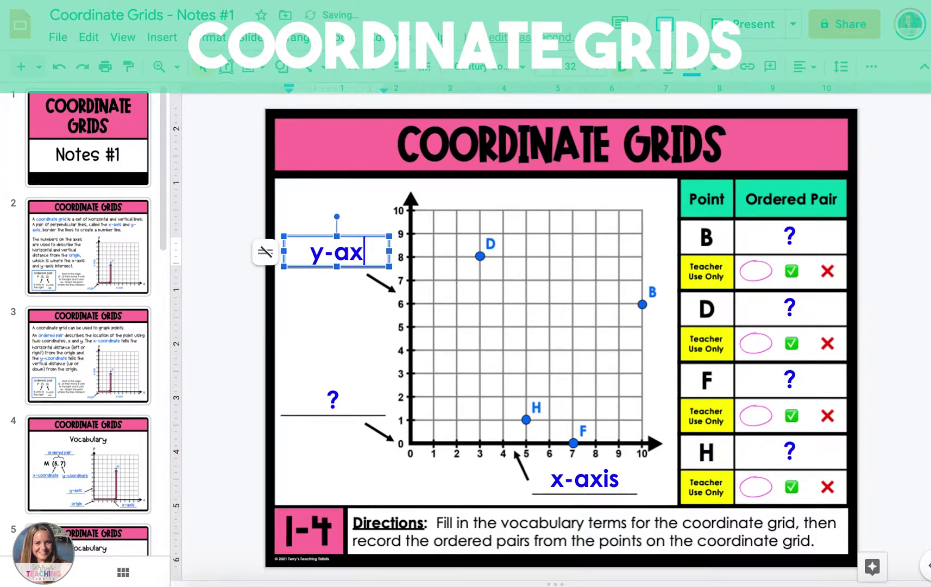
{"action": "left_click", "coordinate": [355, 480]}
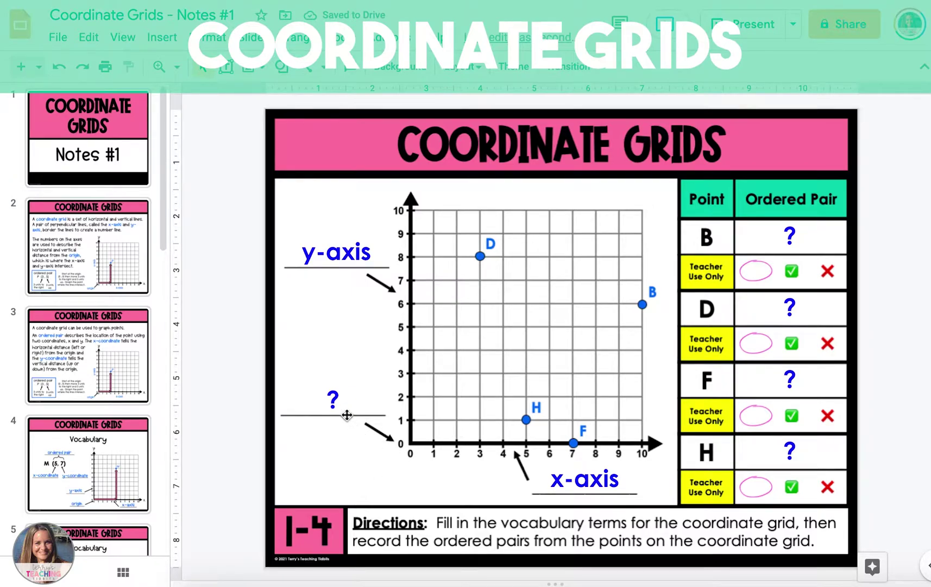
{"action": "double_click", "coordinate": [333, 401]}
{"action": "type", "text": "origin"}
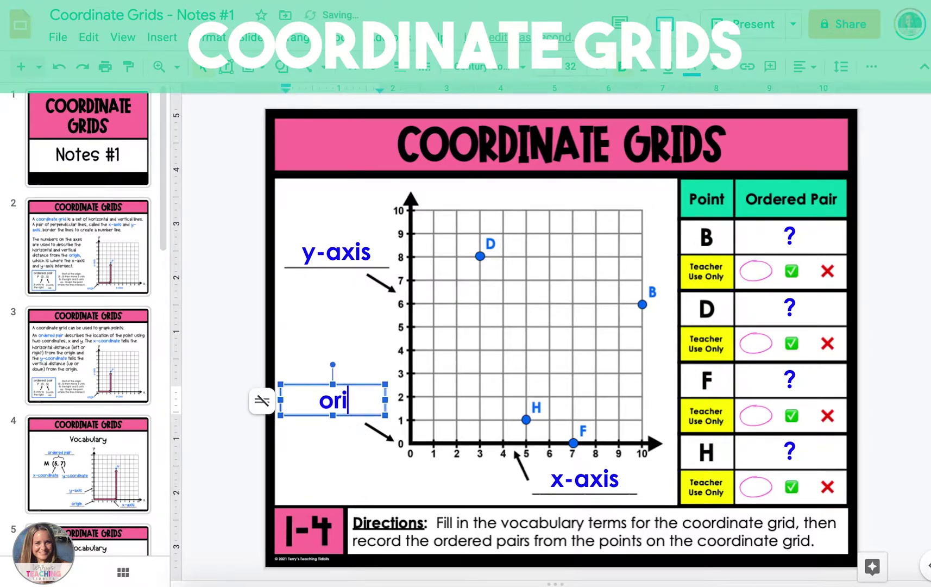
{"action": "left_click", "coordinate": [339, 479]}
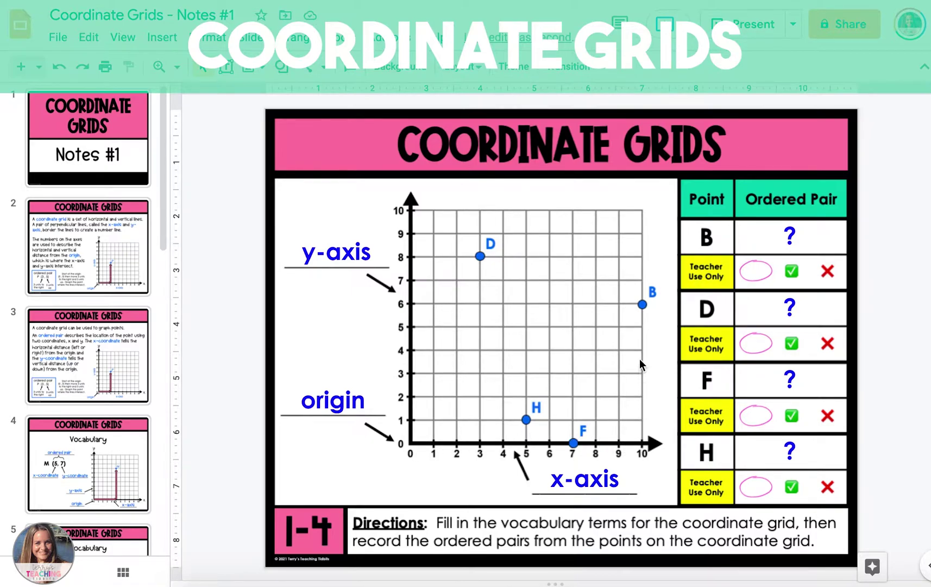
Enter the ordered pairs B (10,6), D (3,8), F (7,0) and H (5,1) in the table.
{"action": "double_click", "coordinate": [789, 237]}
{"action": "type", "text": "(10,6)"}
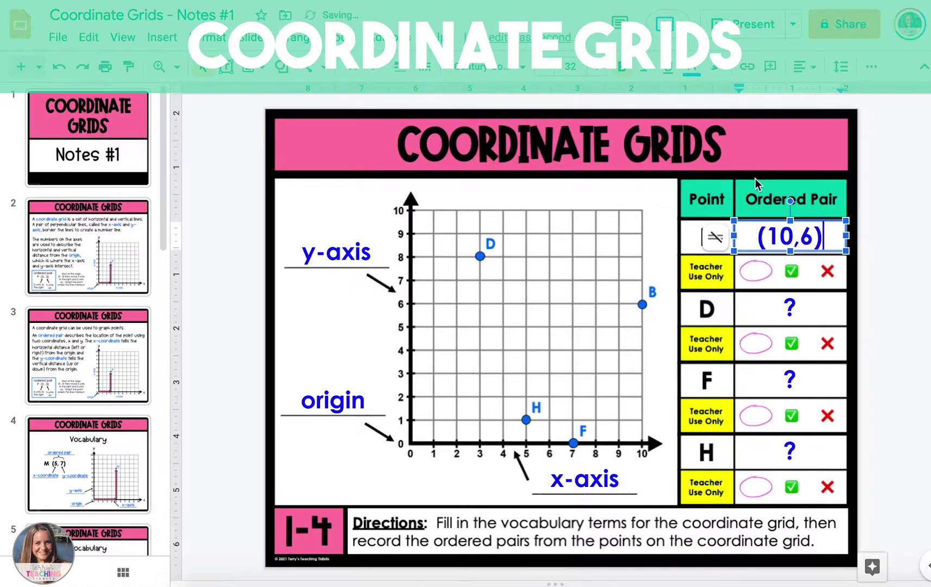
{"action": "left_click", "coordinate": [755, 181]}
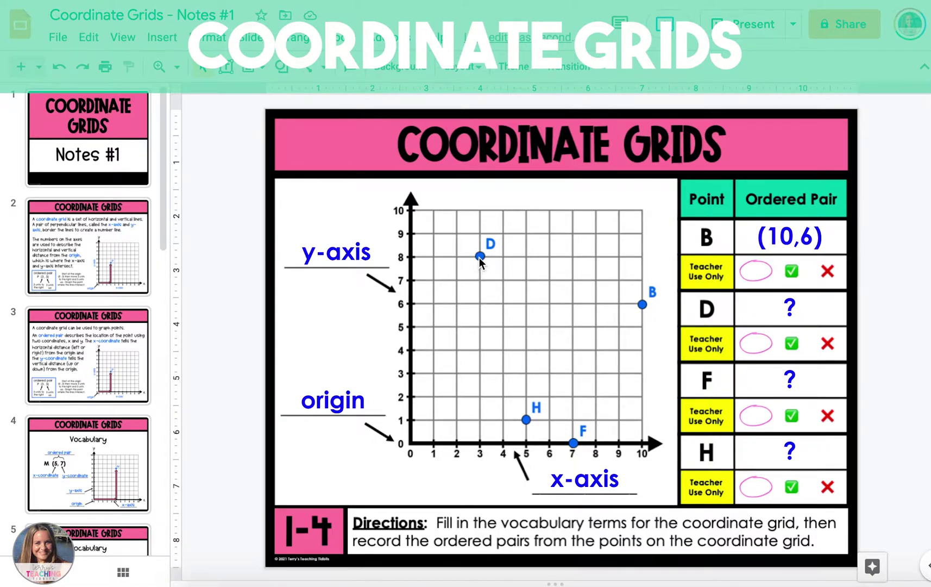
{"action": "double_click", "coordinate": [775, 311]}
{"action": "type", "text": "(3,8)"}
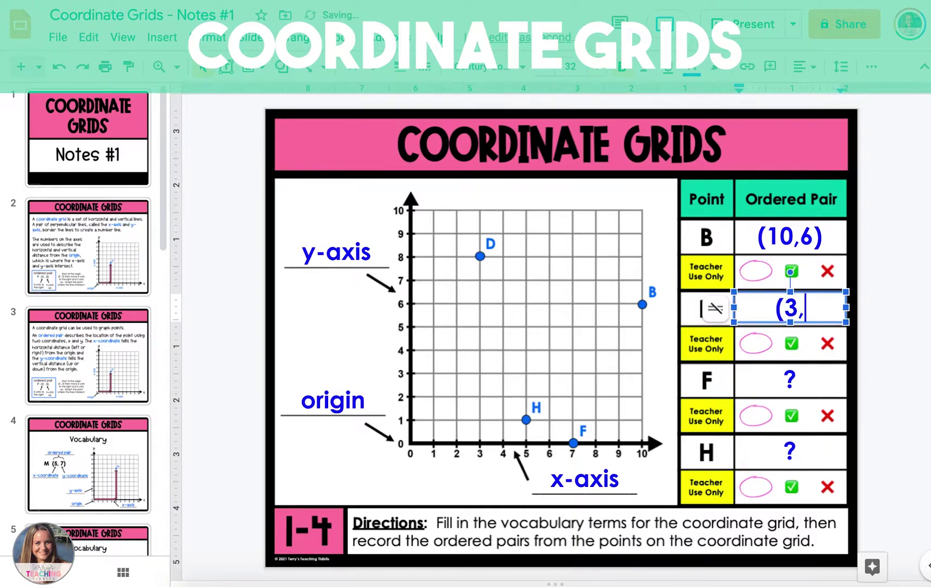
{"action": "left_click", "coordinate": [697, 394]}
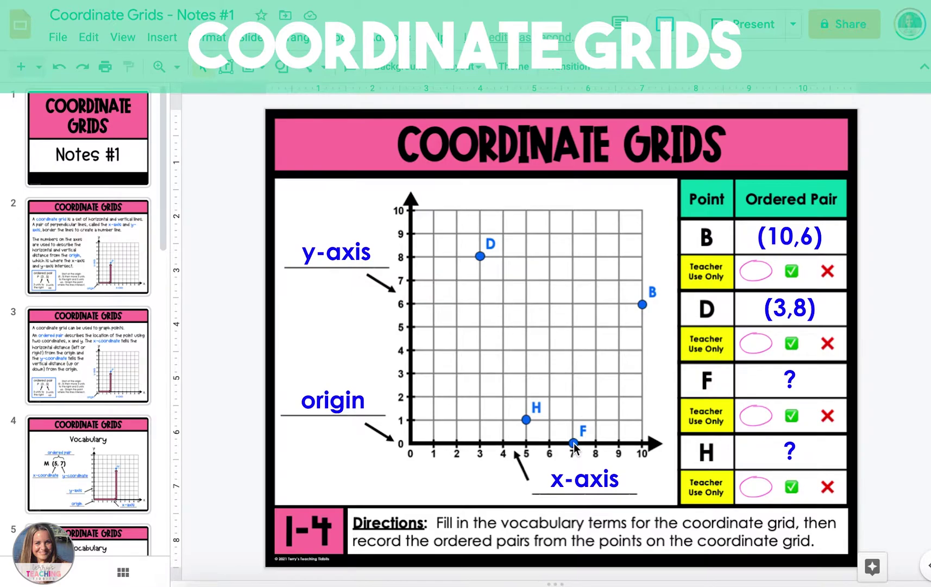
{"action": "double_click", "coordinate": [714, 375]}
{"action": "type", "text": "(7,0)"}
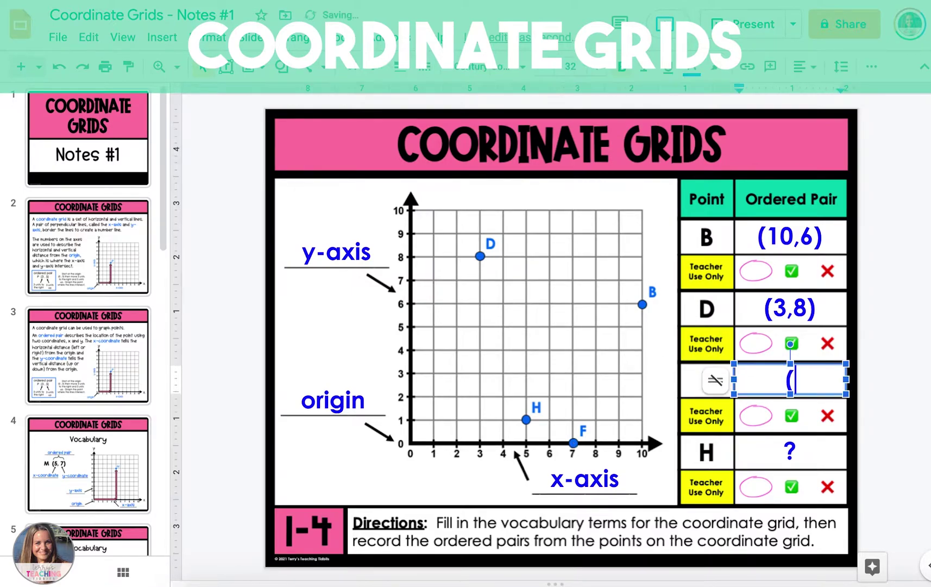
{"action": "key", "text": "Escape"}
{"action": "key", "text": "Escape"}
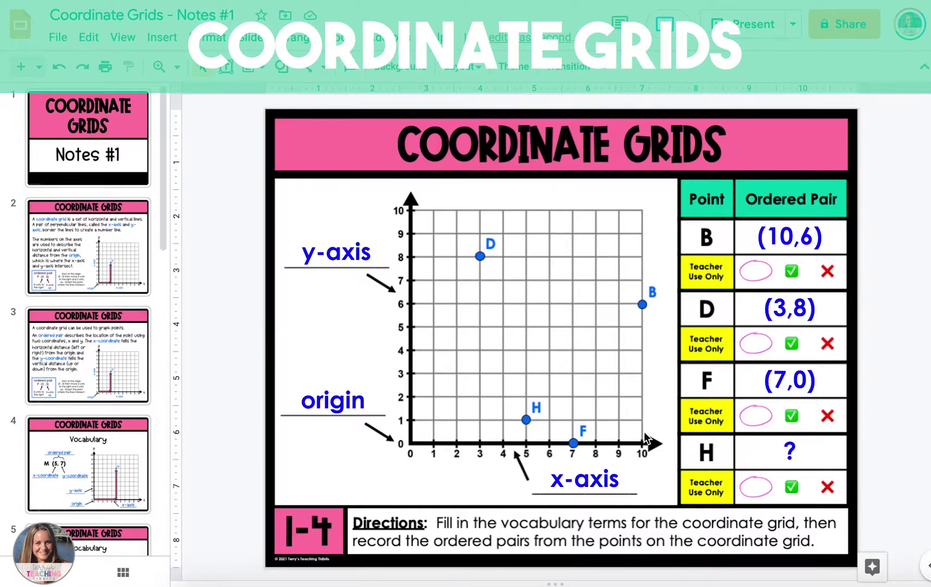
{"action": "double_click", "coordinate": [786, 452]}
{"action": "type", "text": "(5,1)"}
{"action": "left_click", "coordinate": [660, 429]}
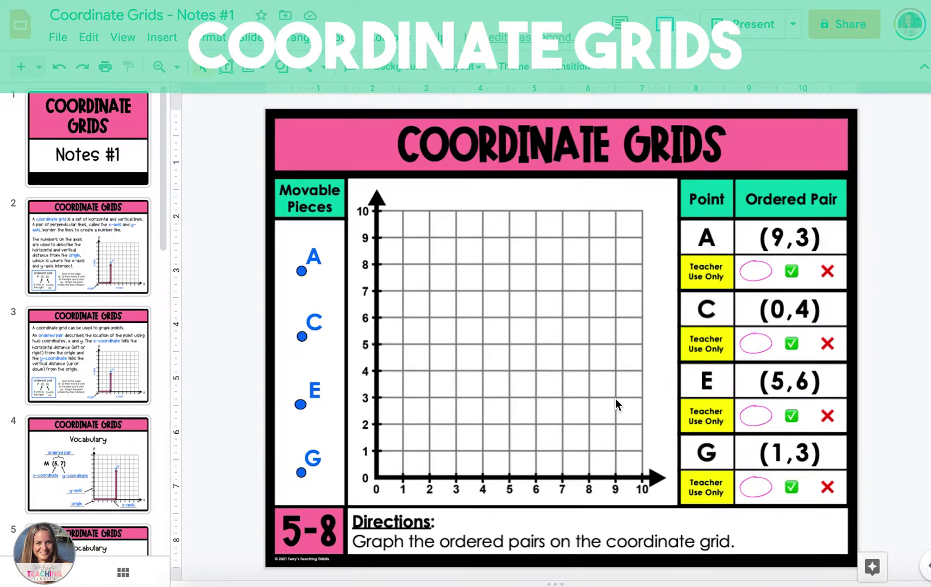
Place movable point A at (9,3), aligning it at 200% zoom before returning to Fit.
{"action": "left_click_drag", "start_coordinate": [317, 257], "coordinate": [639, 382]}
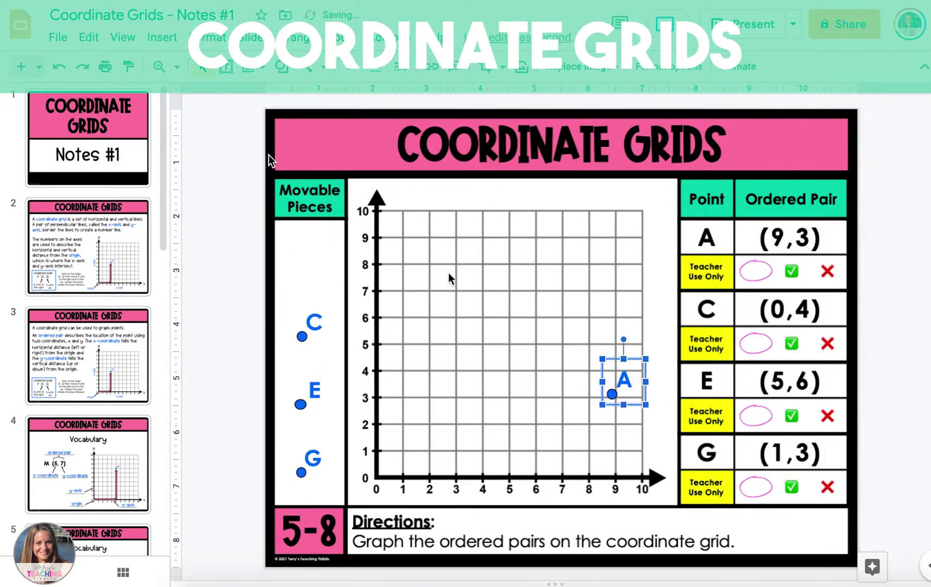
{"action": "left_click_drag", "start_coordinate": [627, 380], "coordinate": [630, 382]}
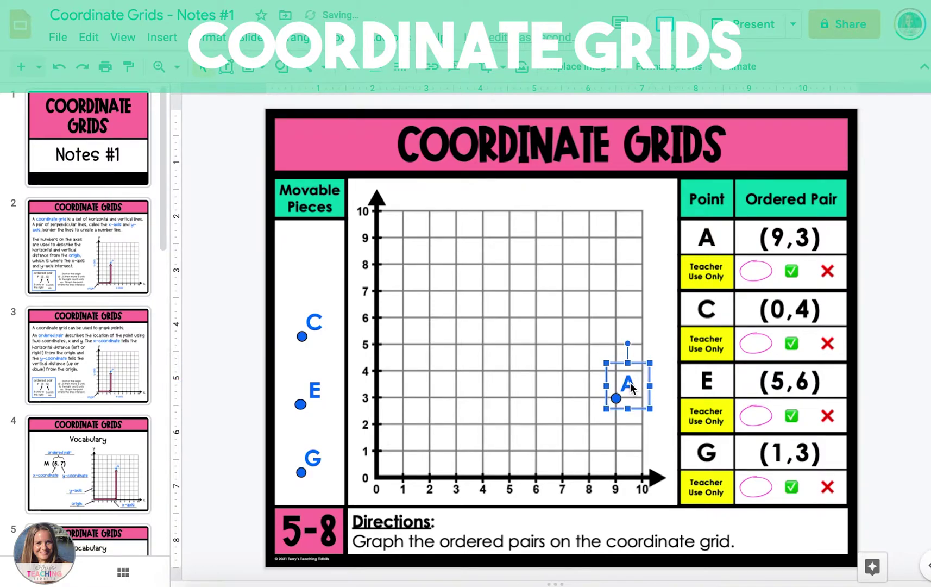
{"action": "left_click", "coordinate": [177, 66]}
{"action": "left_click", "coordinate": [212, 175]}
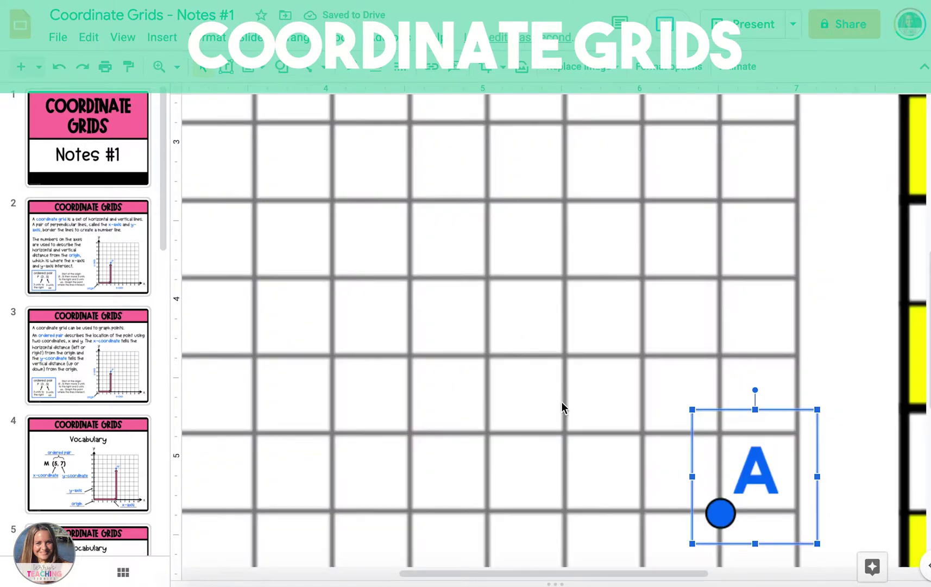
{"action": "scroll", "coordinate": [560, 407], "scroll_direction": "down", "scroll_amount": 1}
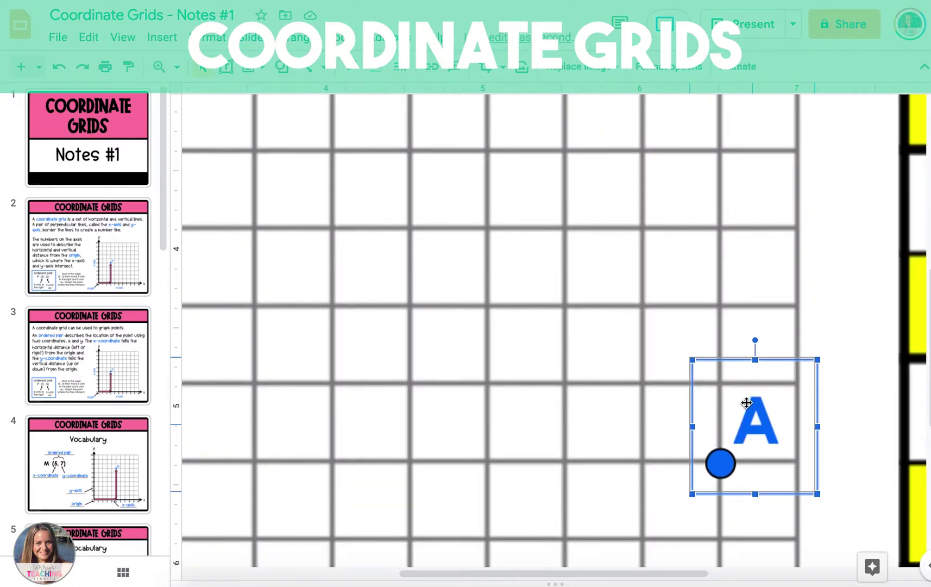
{"action": "left_click_drag", "start_coordinate": [746, 404], "coordinate": [745, 402]}
{"action": "left_click", "coordinate": [626, 380]}
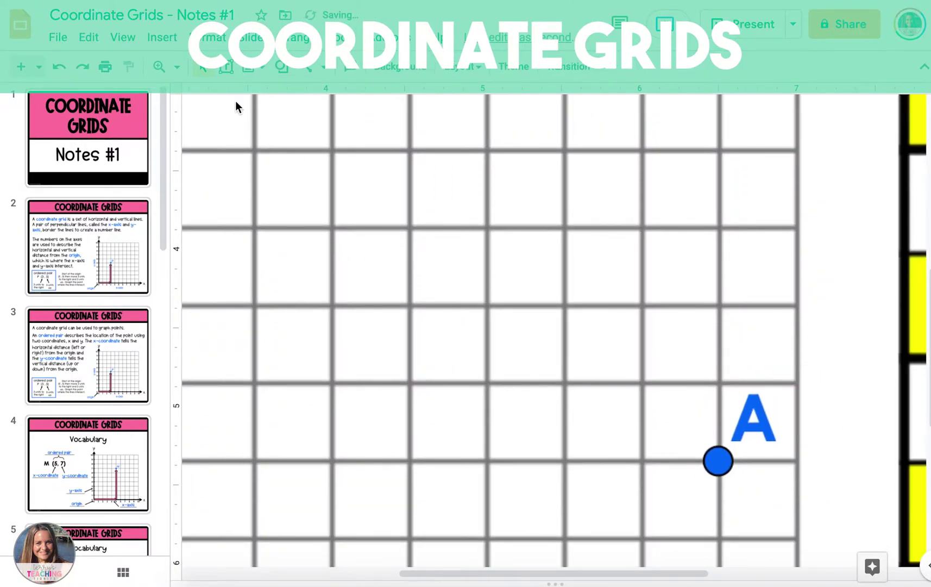
{"action": "left_click", "coordinate": [177, 66]}
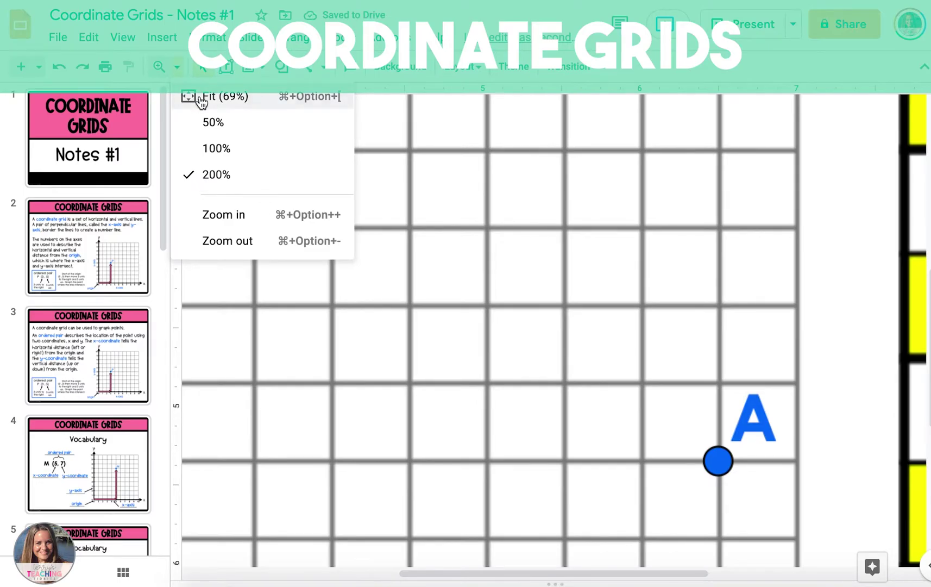
{"action": "left_click", "coordinate": [201, 99]}
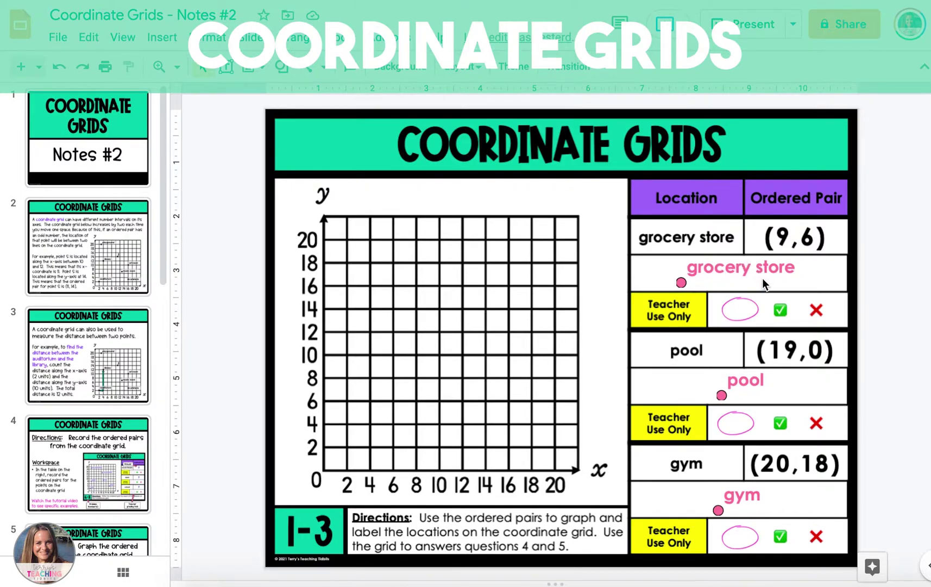
Plot the grocery store label at (9,6), fine-tuning it at 200% zoom.
{"action": "left_click", "coordinate": [764, 264]}
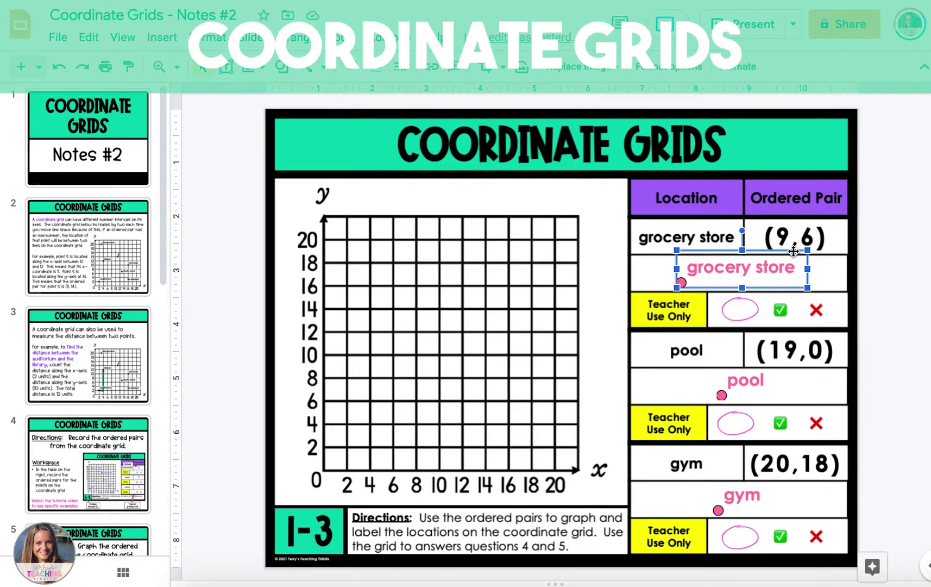
{"action": "left_click_drag", "start_coordinate": [796, 256], "coordinate": [536, 378]}
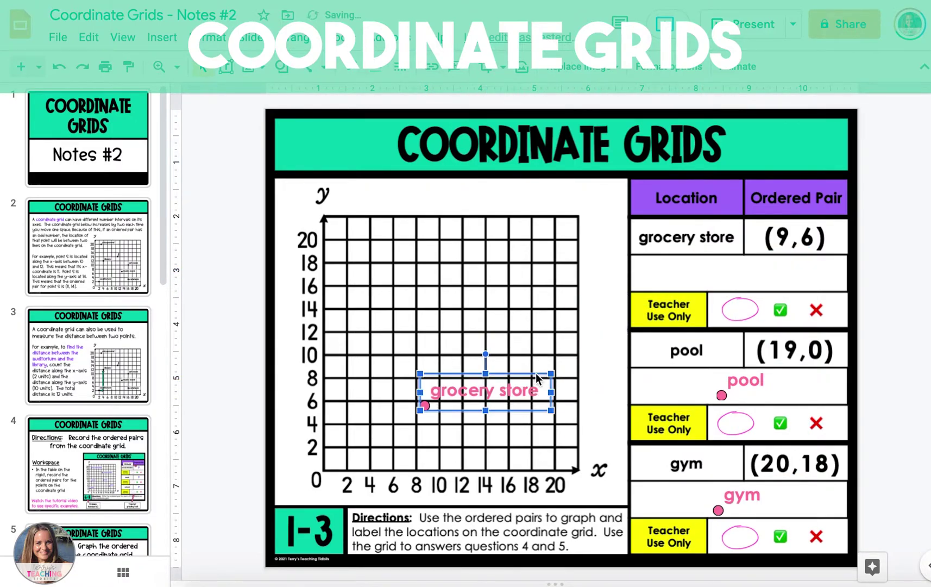
{"action": "left_click", "coordinate": [179, 69]}
{"action": "left_click", "coordinate": [222, 175]}
{"action": "scroll", "coordinate": [387, 453], "scroll_direction": "down", "scroll_amount": 3}
{"action": "scroll", "coordinate": [388, 452], "scroll_direction": "left", "scroll_amount": 6}
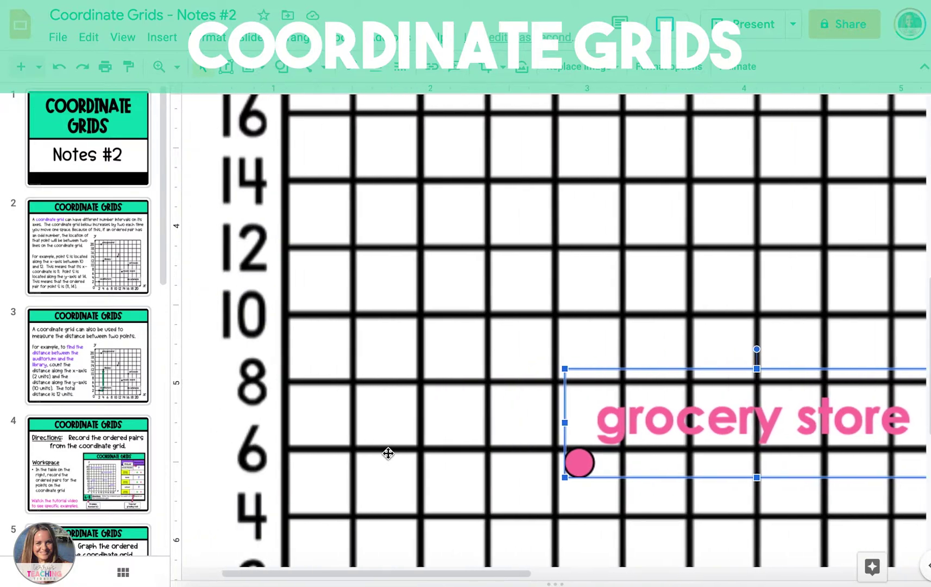
{"action": "scroll", "coordinate": [387, 452], "scroll_direction": "right", "scroll_amount": 1}
{"action": "left_click", "coordinate": [584, 367]}
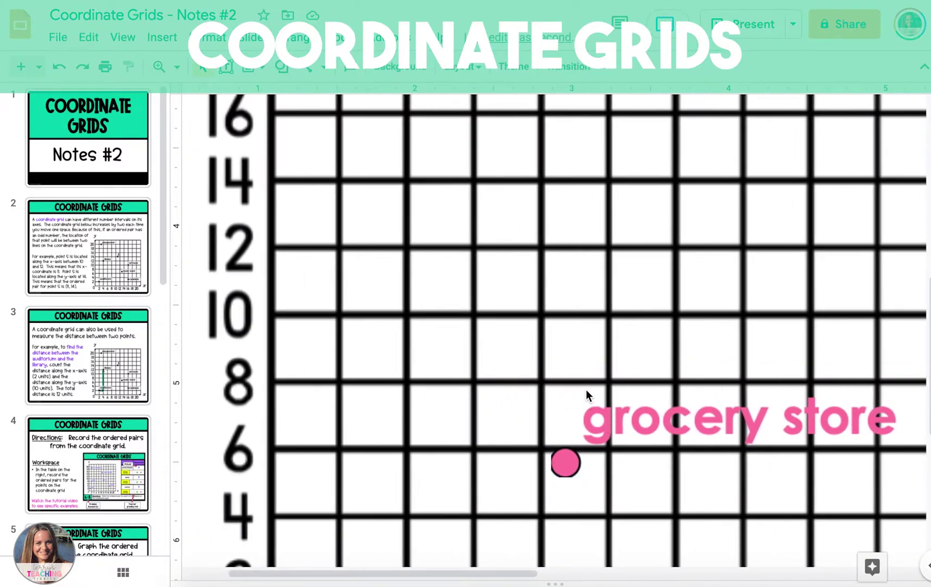
{"action": "left_click", "coordinate": [587, 389]}
{"action": "left_click_drag", "start_coordinate": [550, 385], "coordinate": [559, 379]}
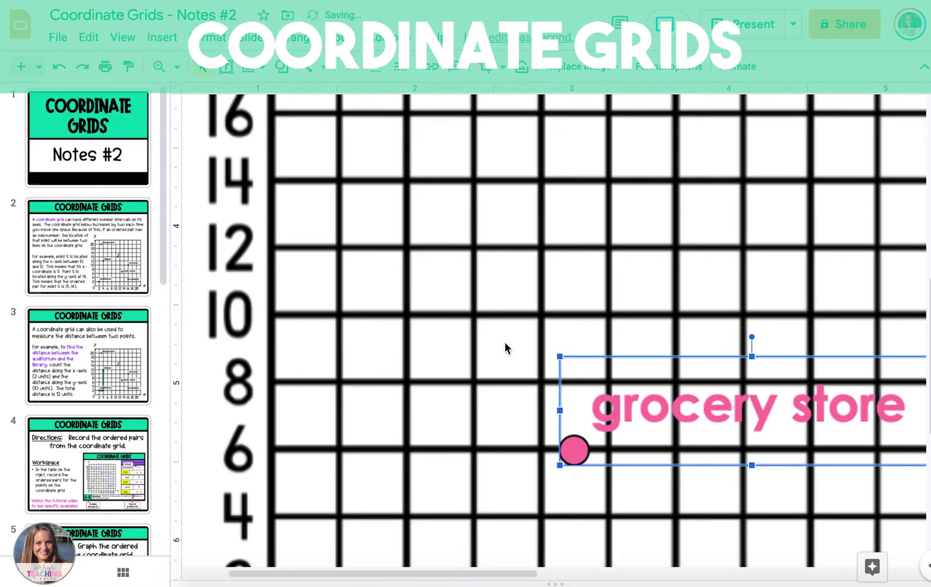
{"action": "left_click", "coordinate": [175, 67]}
{"action": "left_click", "coordinate": [220, 97]}
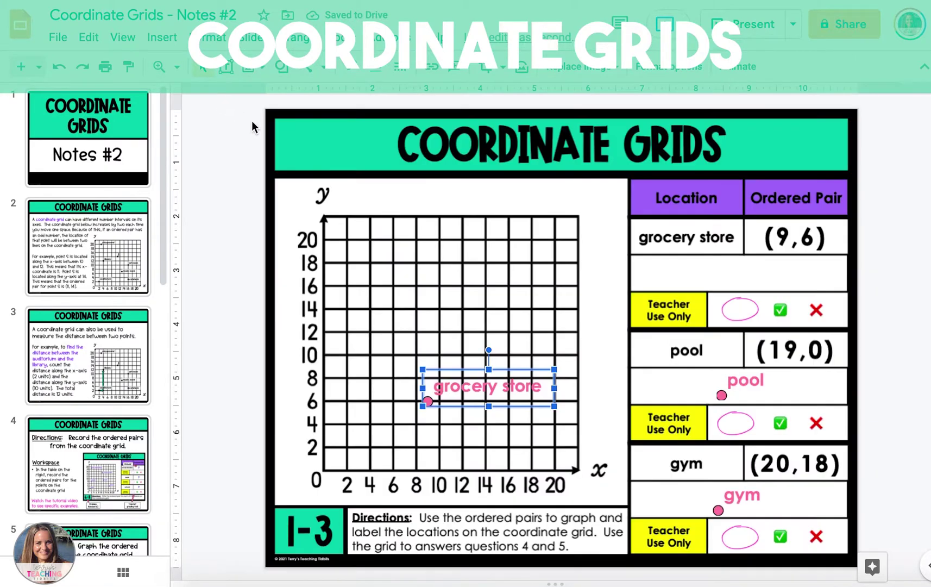
Plot the pool label at (19,0) and the gym label at (20,18).
{"action": "left_click", "coordinate": [294, 400]}
{"action": "left_click_drag", "start_coordinate": [745, 380], "coordinate": [566, 454]}
{"action": "scroll", "coordinate": [565, 453], "scroll_direction": "up", "scroll_amount": 5}
{"action": "left_click", "coordinate": [267, 136]}
{"action": "scroll", "coordinate": [267, 136], "scroll_direction": "down", "scroll_amount": 5}
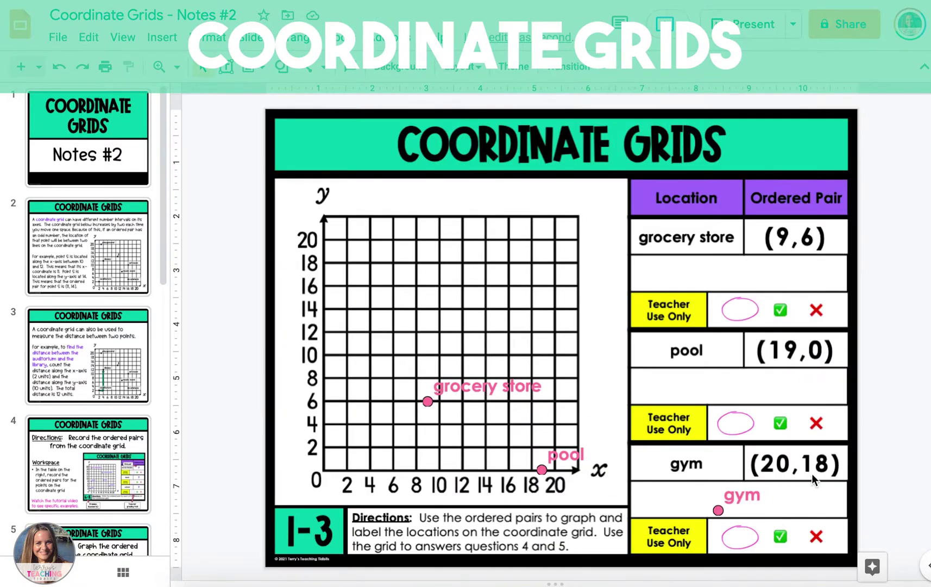
{"action": "left_click_drag", "start_coordinate": [752, 497], "coordinate": [588, 249]}
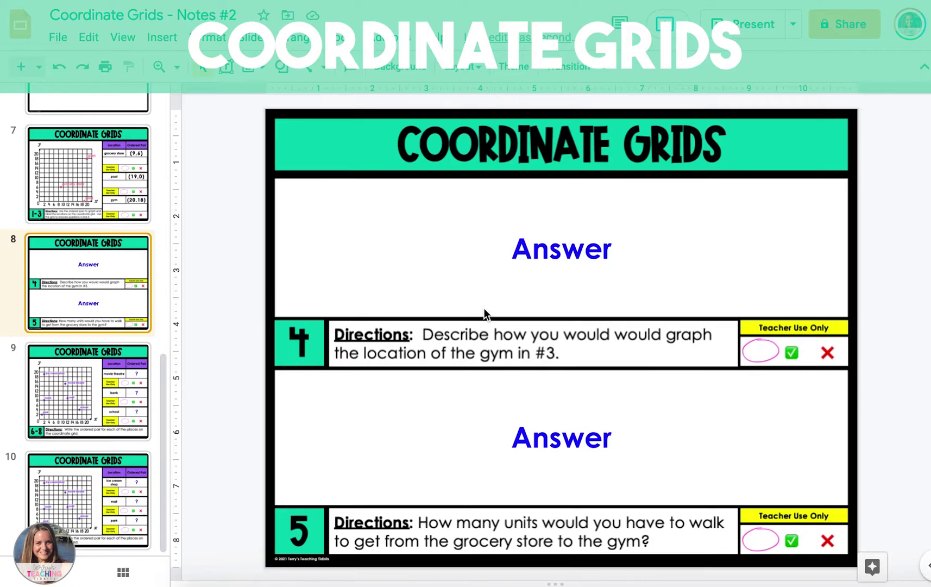
Go to the written-answer slide and start editing question 4's Answer box.
{"action": "left_click", "coordinate": [108, 200]}
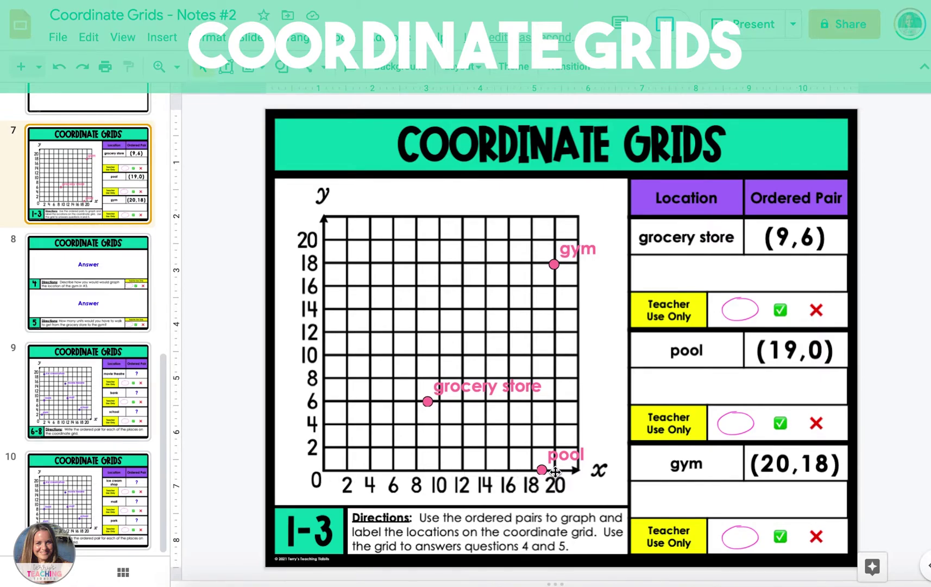
{"action": "key", "text": "Down"}
{"action": "double_click", "coordinate": [551, 249]}
Answer question 4: start at the origin, move 20 units right and 18 units up.
{"action": "type", "text": "Start at the origin.  Move 20 units "}
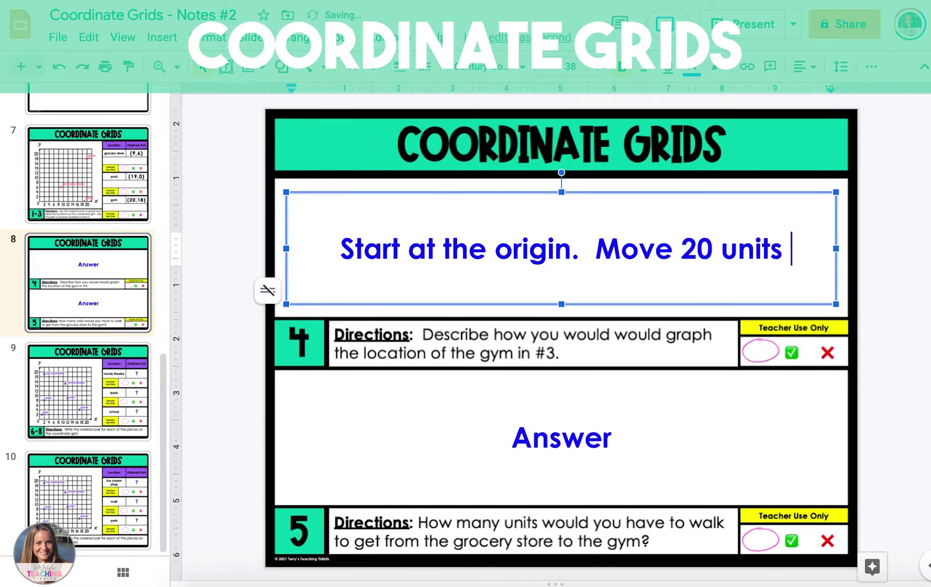
{"action": "type", "text": "right along the x-axis and 18"}
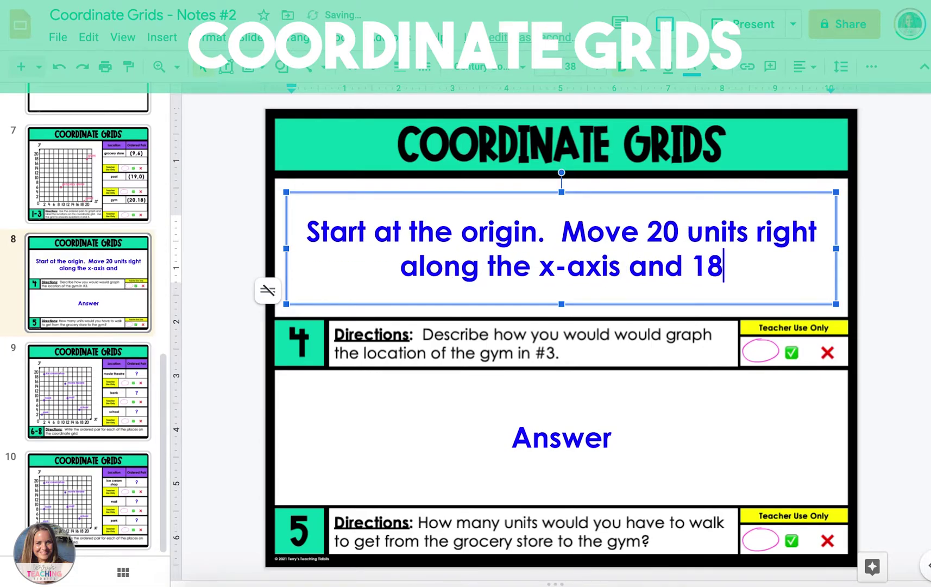
{"action": "type", "text": " units up along the y-axis."}
{"action": "left_click", "coordinate": [789, 146]}
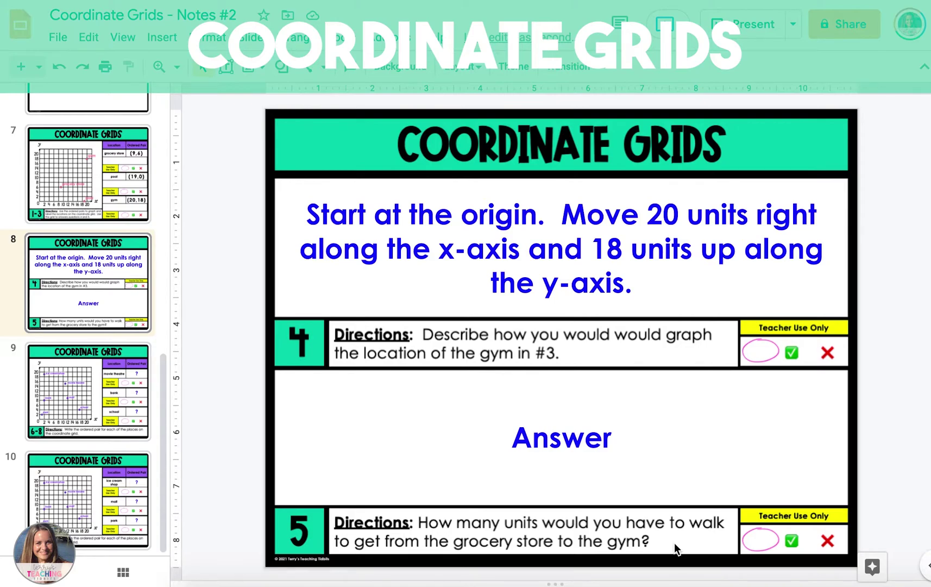
{"action": "left_click", "coordinate": [90, 199]}
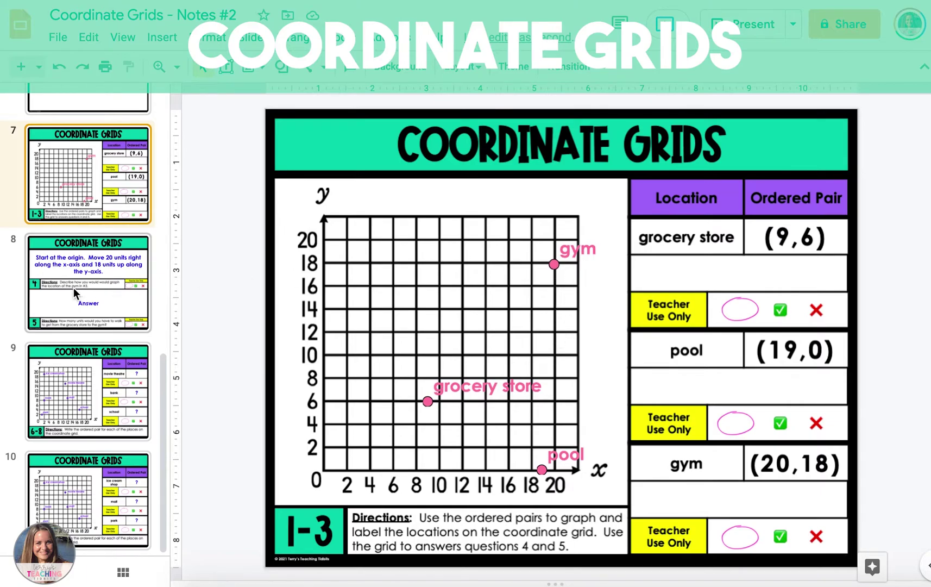
Enter '23 units' as the answer to question 5 on slide 8.
{"action": "left_click", "coordinate": [76, 294]}
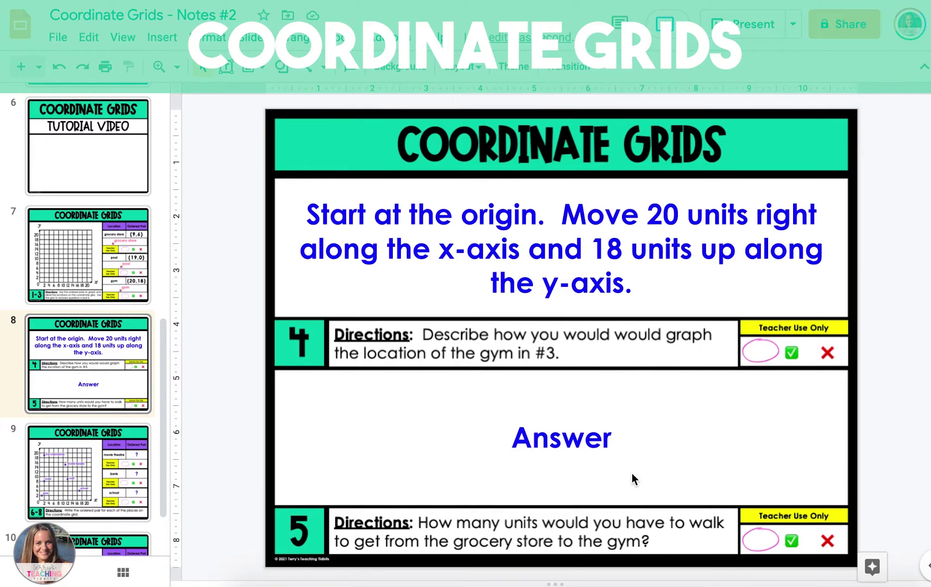
{"action": "double_click", "coordinate": [554, 439]}
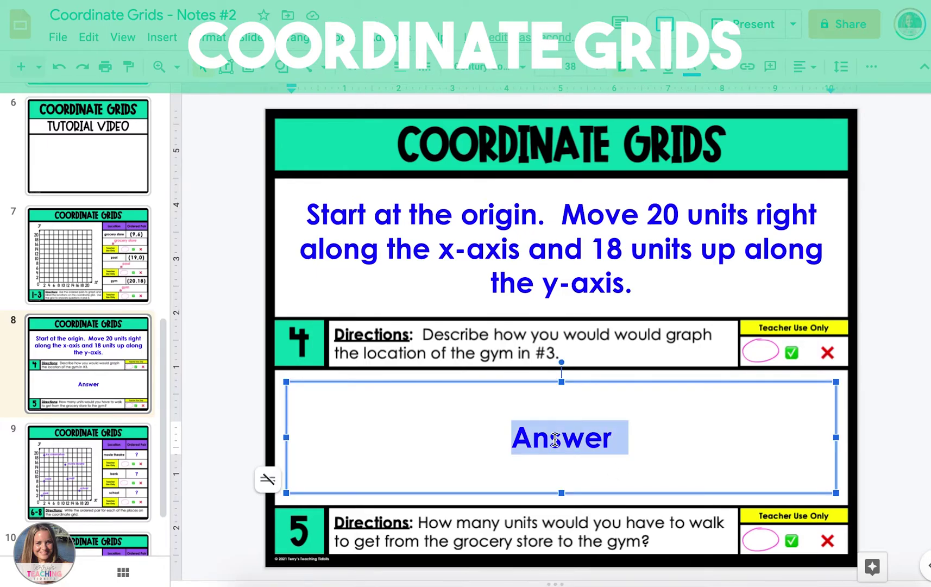
{"action": "type", "text": "23 units"}
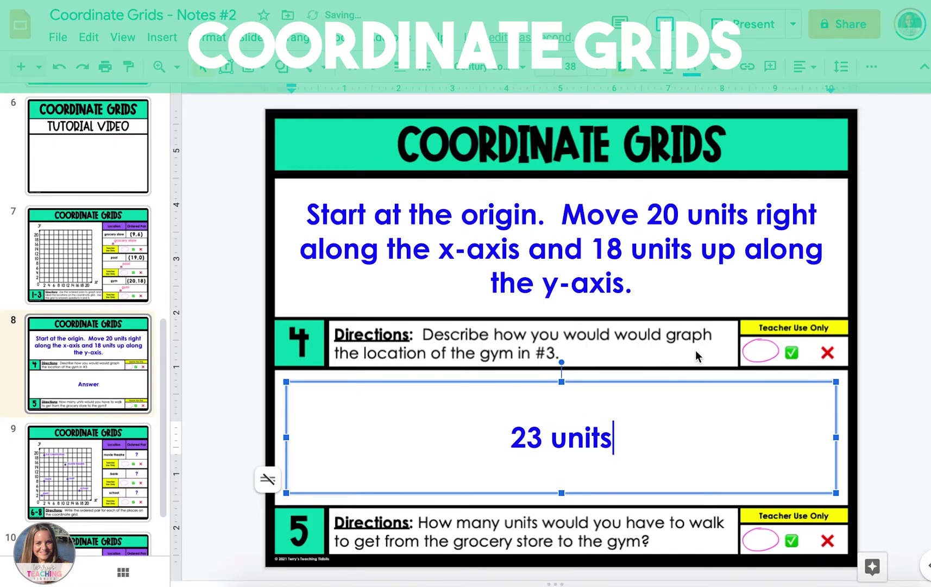
{"action": "left_click", "coordinate": [696, 350]}
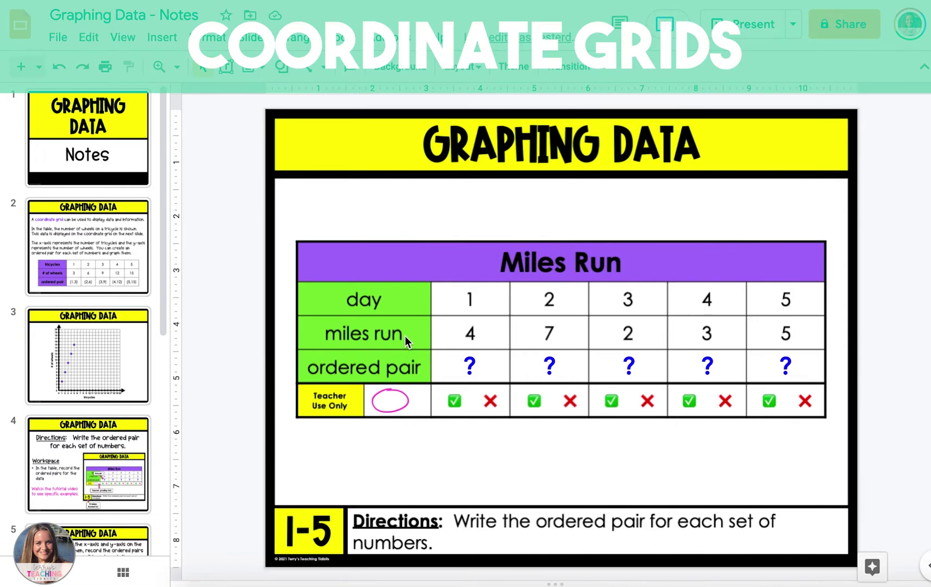
Fill the Miles Run days 1-3 ordered pairs with (1,4), (2,7) and (3,2).
{"action": "double_click", "coordinate": [464, 365]}
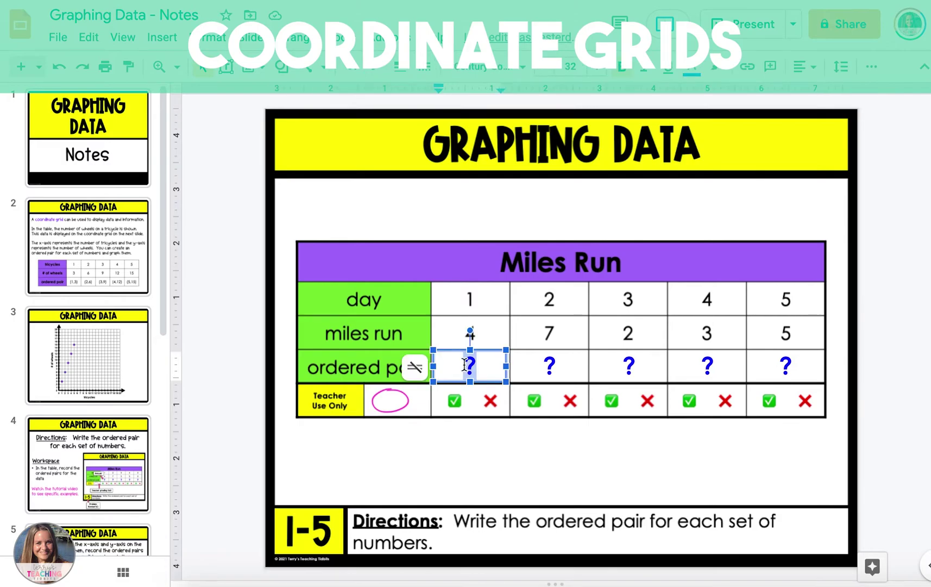
{"action": "type", "text": "(1,"}
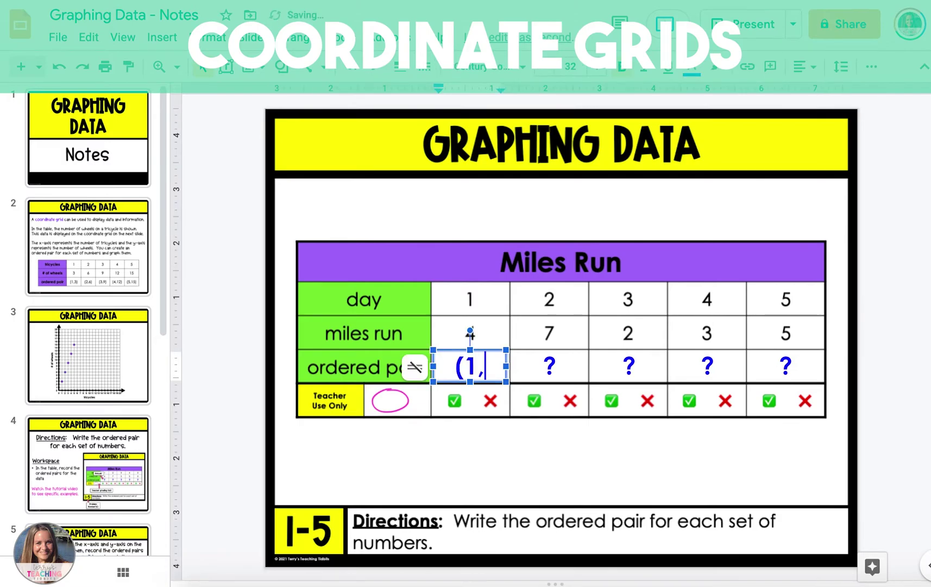
{"action": "type", "text": "4)"}
{"action": "left_click", "coordinate": [520, 439]}
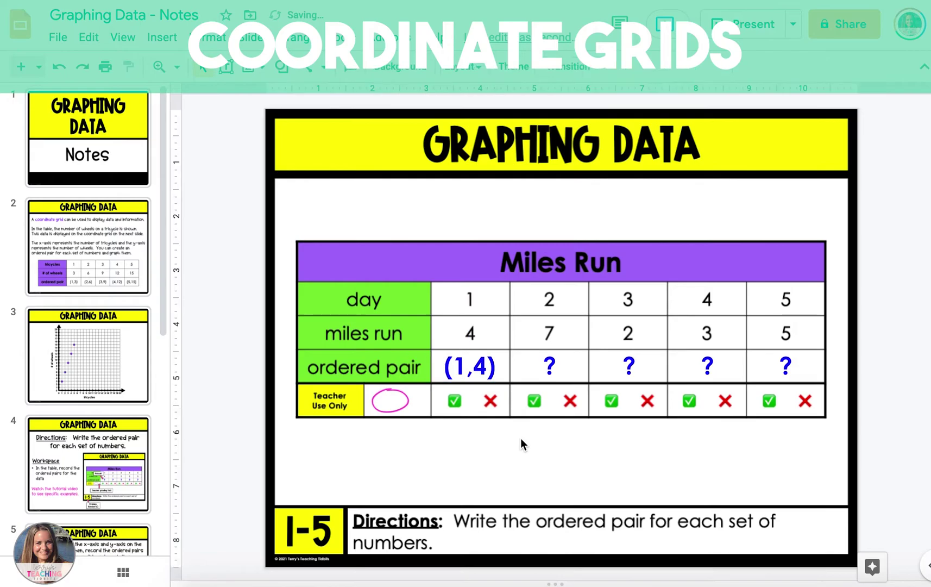
{"action": "double_click", "coordinate": [559, 365]}
{"action": "type", "text": "(2,7)"}
{"action": "left_click", "coordinate": [564, 453]}
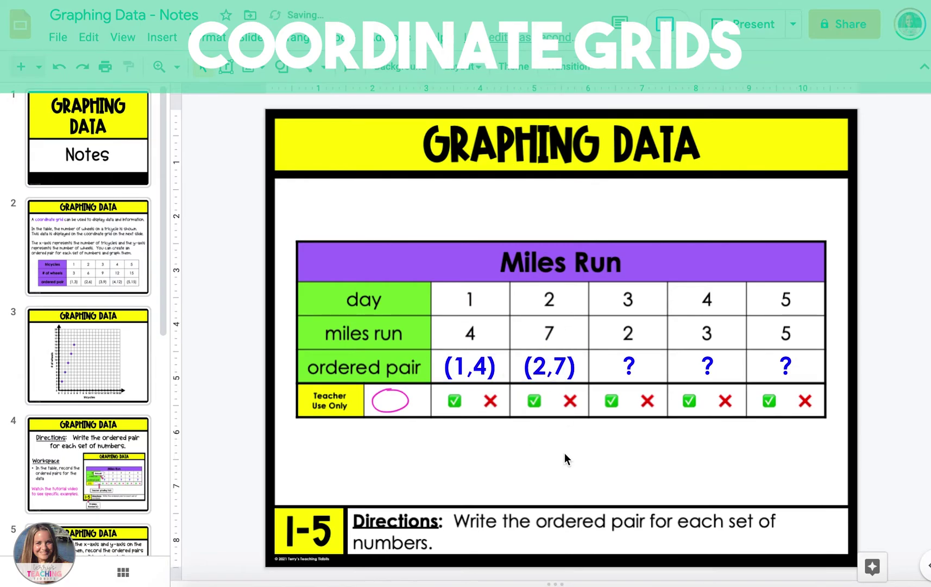
{"action": "double_click", "coordinate": [635, 353]}
{"action": "type", "text": "(3,2)"}
{"action": "left_click", "coordinate": [646, 431]}
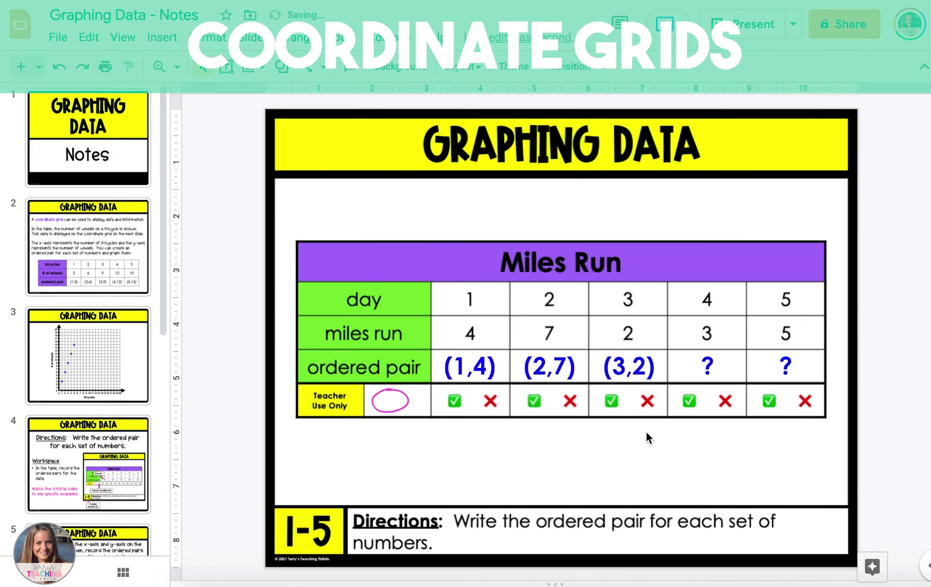
Fill the days 4 and 5 ordered pairs with (4,3) and (5,5).
{"action": "double_click", "coordinate": [709, 361]}
{"action": "type", "text": "(4,3)"}
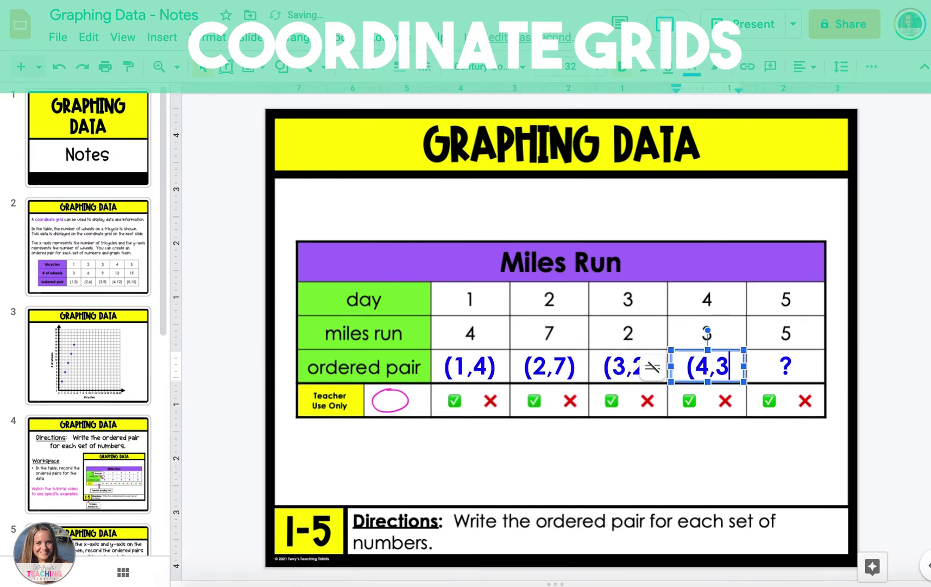
{"action": "left_click", "coordinate": [728, 441]}
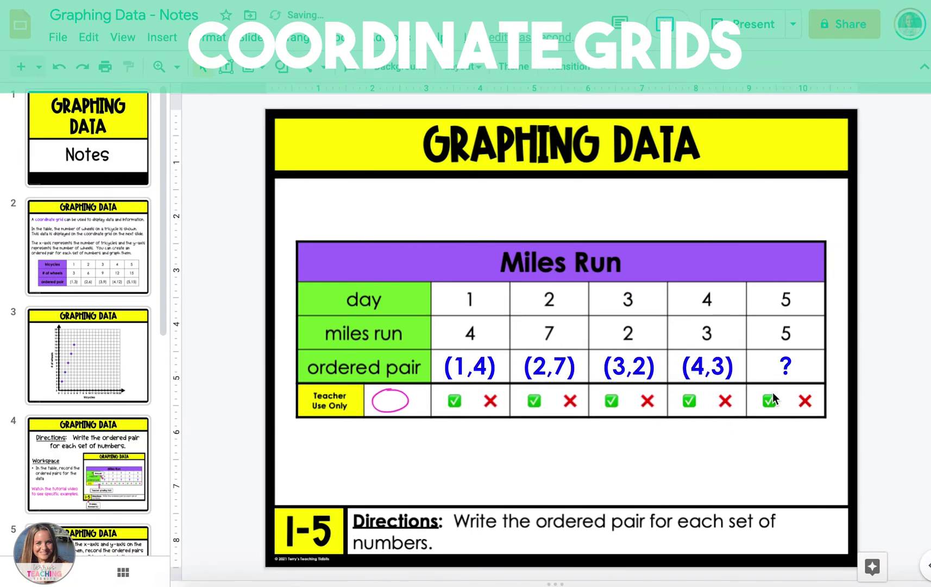
{"action": "double_click", "coordinate": [785, 365]}
{"action": "type", "text": "(5,5)"}
{"action": "left_click", "coordinate": [733, 453]}
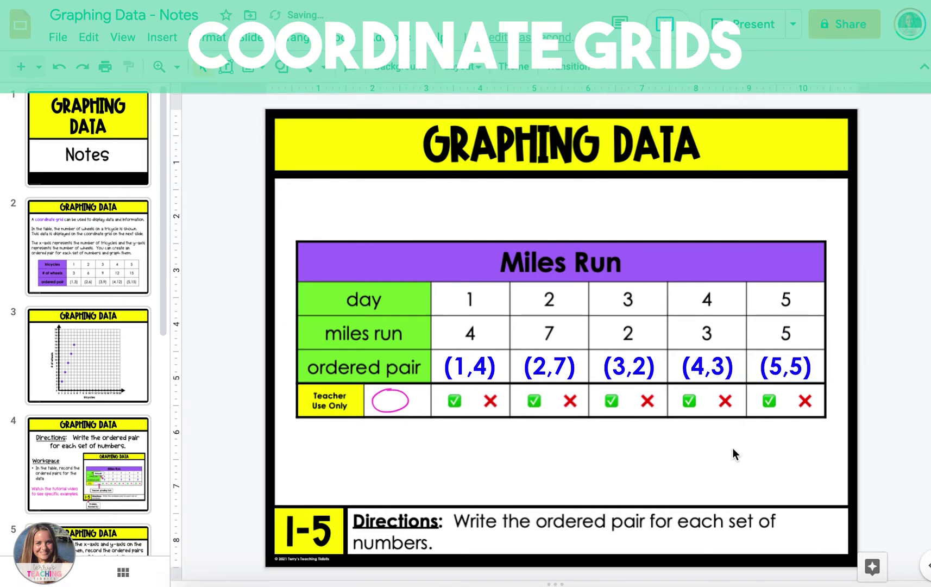
{"action": "key", "text": "Page_Down"}
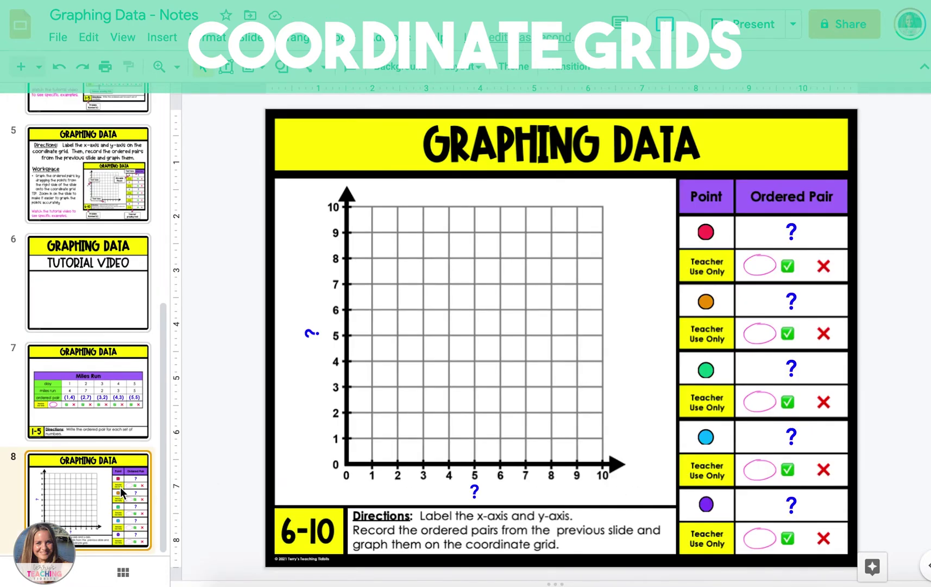
Label the grid's x-axis 'day' and y-axis 'miles run'.
{"action": "left_click", "coordinate": [472, 489]}
{"action": "double_click", "coordinate": [471, 489]}
{"action": "type", "text": "day"}
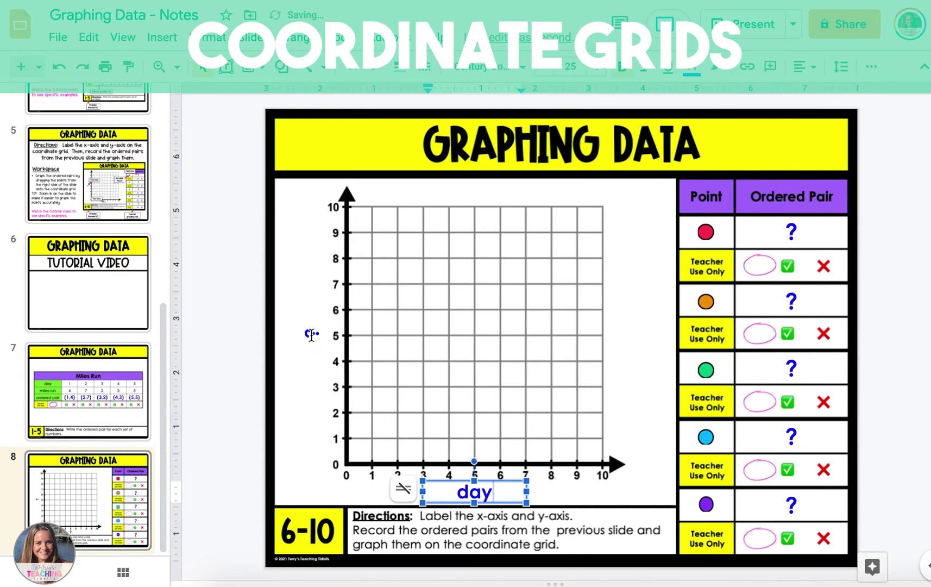
{"action": "double_click", "coordinate": [312, 334]}
{"action": "type", "text": "miles run"}
{"action": "left_click", "coordinate": [297, 221]}
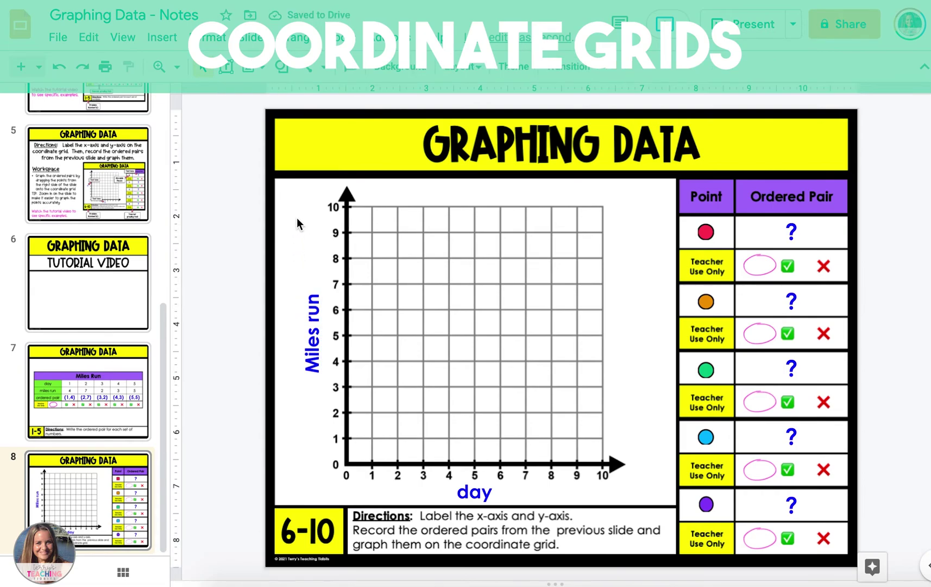
Record the red, orange and green points as (1,4), (2,7) and (3,2).
{"action": "double_click", "coordinate": [791, 233]}
{"action": "type", "text": "(1,4)"}
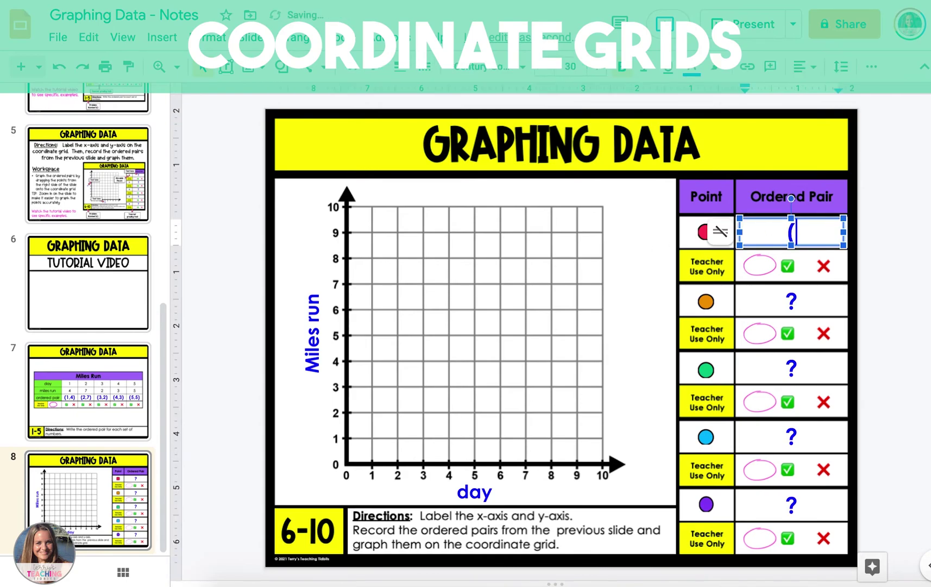
{"action": "left_click", "coordinate": [787, 293]}
{"action": "key", "text": "Delete"}
{"action": "type", "text": "(2,7)"}
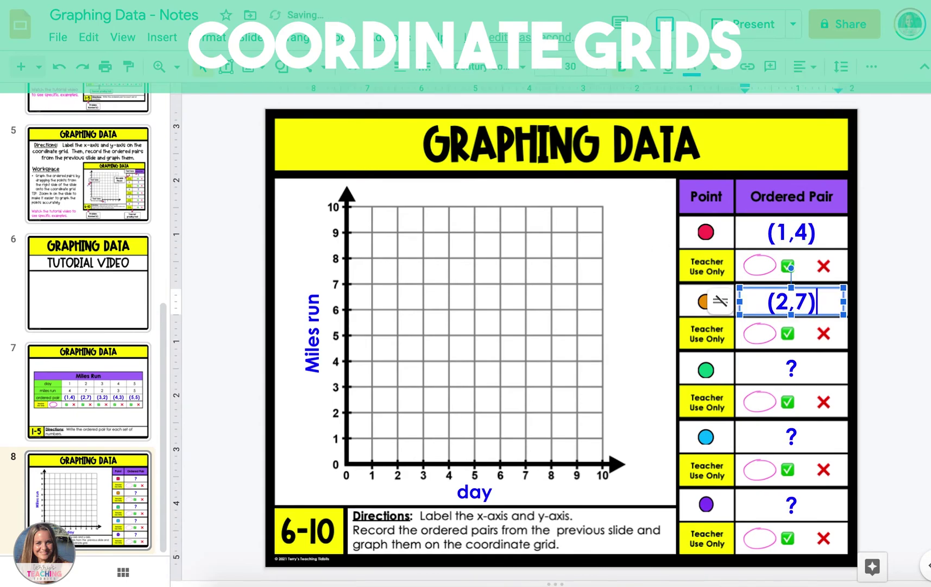
{"action": "left_click", "coordinate": [787, 368]}
{"action": "key", "text": "Delete"}
{"action": "type", "text": "(3,2)"}
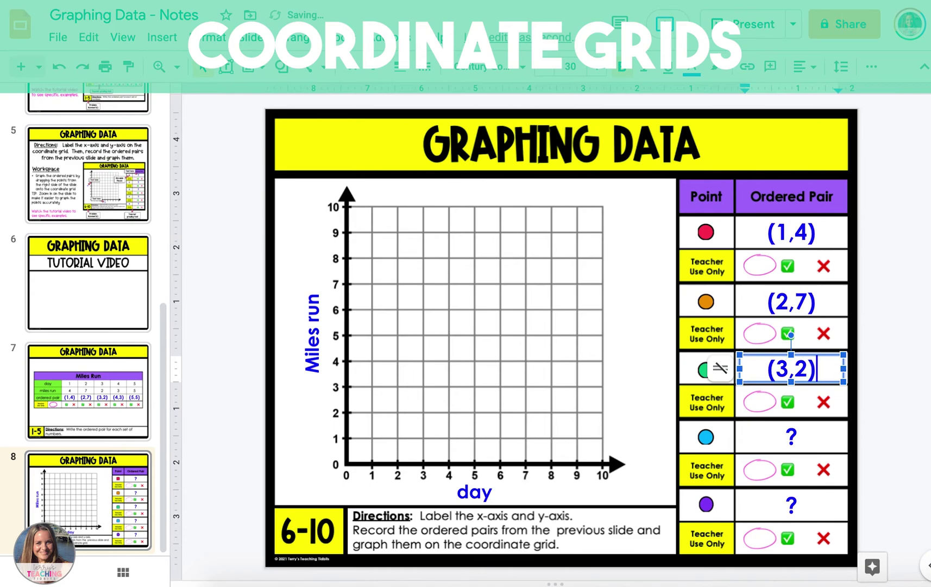
Record the blue and purple points as (4,3) and (5,5), and place the red dot at (1,4).
{"action": "left_click", "coordinate": [787, 436]}
{"action": "key", "text": "Delete"}
{"action": "type", "text": "(4,3)"}
{"action": "left_click", "coordinate": [758, 495]}
{"action": "key", "text": "Delete"}
{"action": "type", "text": "(5,5)"}
{"action": "left_click", "coordinate": [656, 440]}
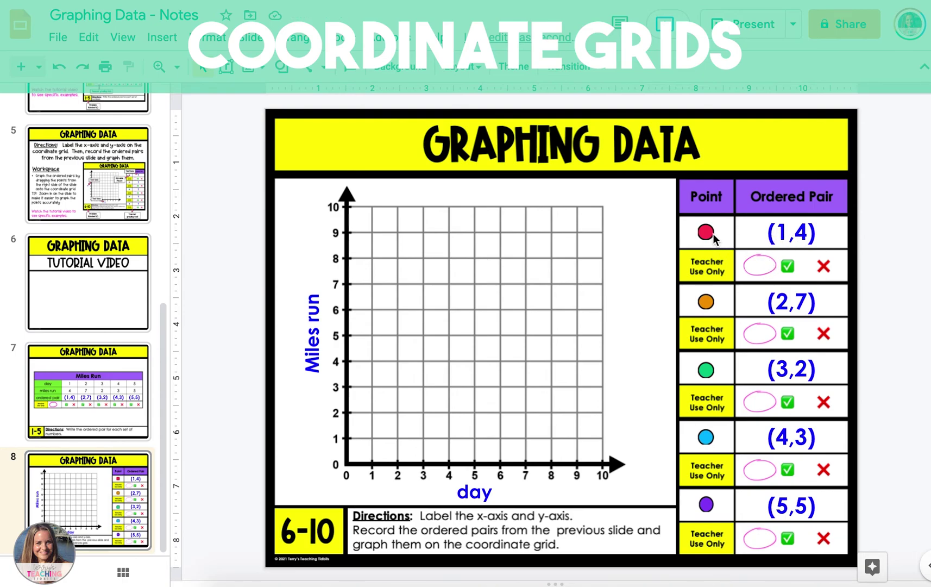
{"action": "left_click_drag", "start_coordinate": [708, 234], "coordinate": [371, 360]}
Align the red dot exactly on (1,4) at 200% zoom, then fit the slide.
{"action": "left_click", "coordinate": [607, 332]}
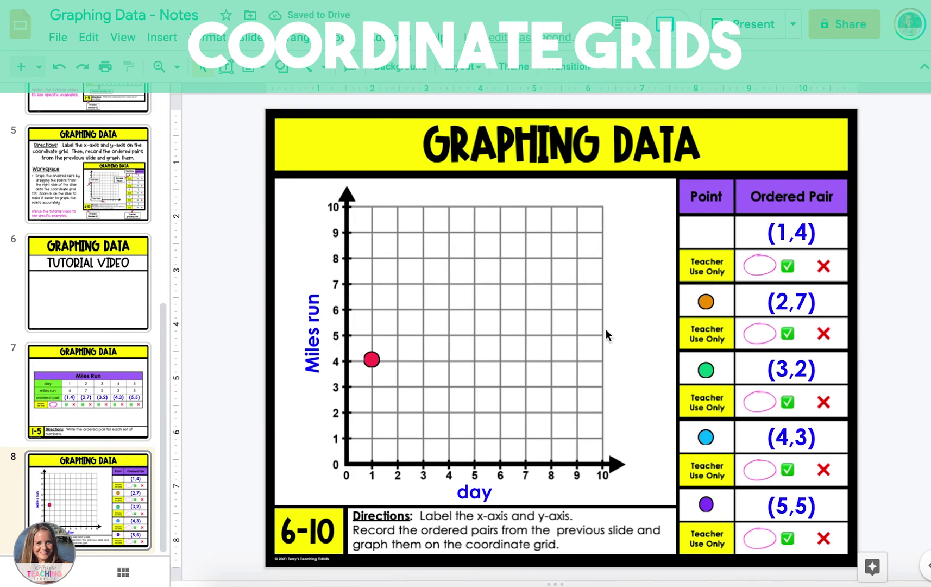
{"action": "left_click", "coordinate": [177, 66]}
{"action": "left_click", "coordinate": [220, 173]}
{"action": "scroll", "coordinate": [415, 361], "scroll_direction": "left", "scroll_amount": 5}
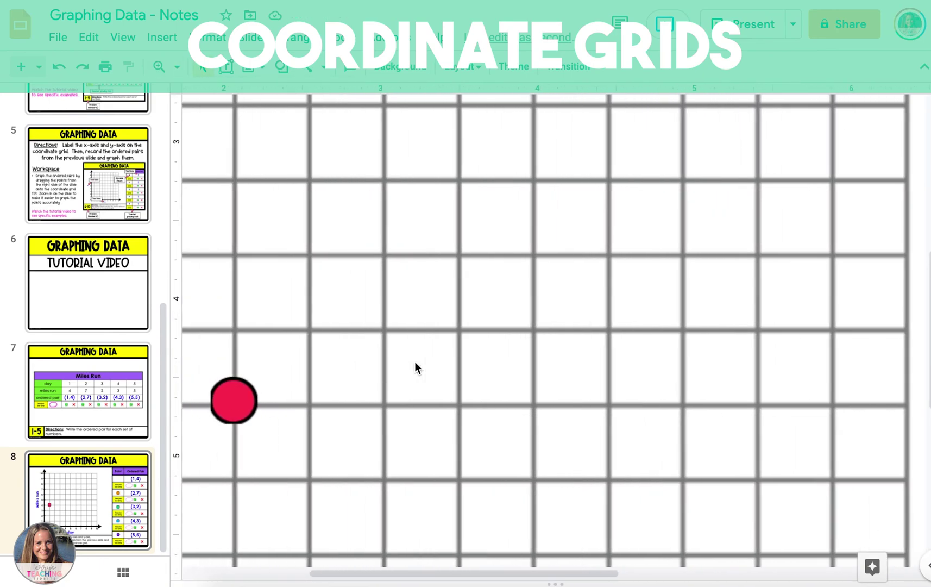
{"action": "scroll", "coordinate": [415, 362], "scroll_direction": "down", "scroll_amount": 2}
{"action": "left_click", "coordinate": [418, 317]}
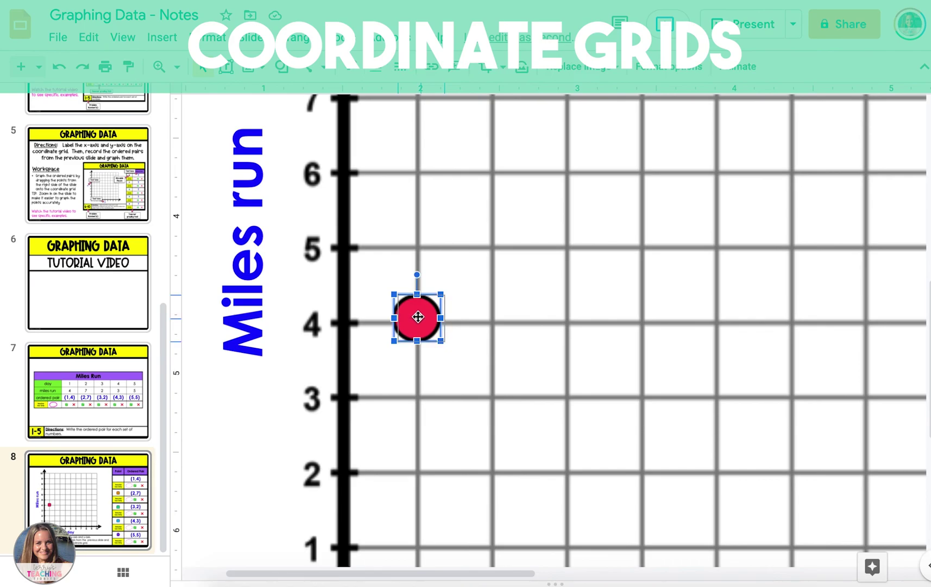
{"action": "left_click_drag", "start_coordinate": [417, 317], "coordinate": [420, 319]}
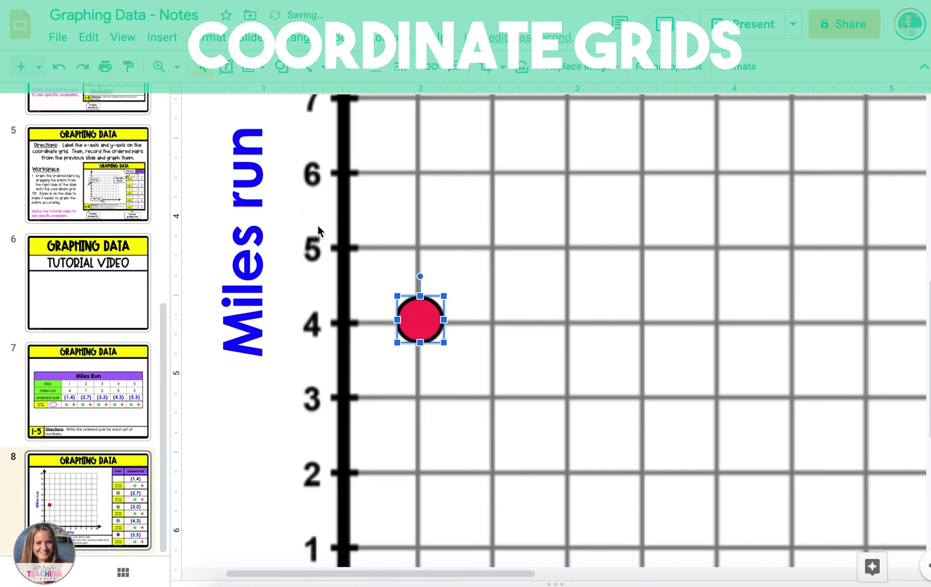
{"action": "left_click", "coordinate": [177, 66]}
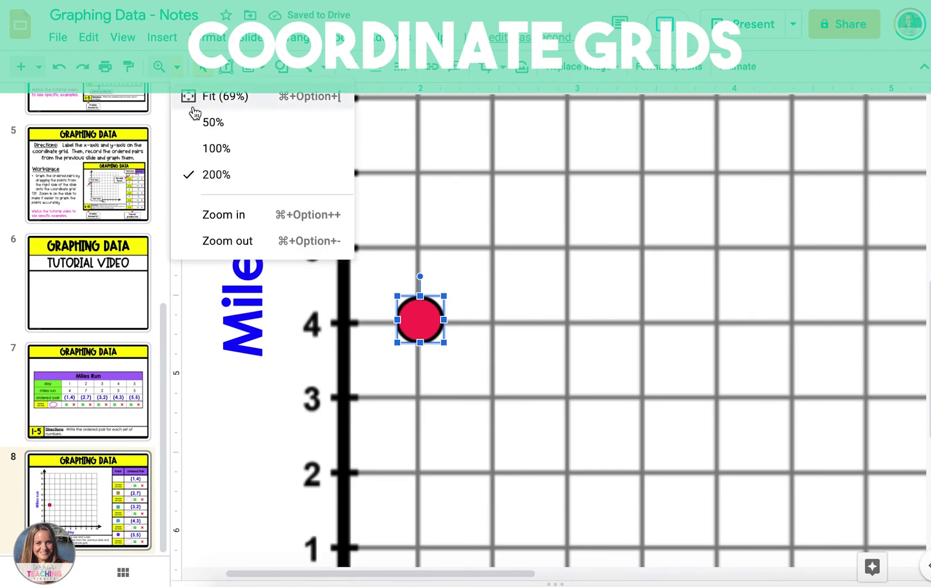
{"action": "left_click", "coordinate": [222, 98]}
Plot the orange, green and blue dots at (2,7), (3,2) and (4,3).
{"action": "left_click", "coordinate": [520, 350]}
{"action": "left_click_drag", "start_coordinate": [706, 301], "coordinate": [398, 283]}
{"action": "left_click_drag", "start_coordinate": [705, 370], "coordinate": [424, 411]}
{"action": "left_click_drag", "start_coordinate": [705, 437], "coordinate": [448, 387]}
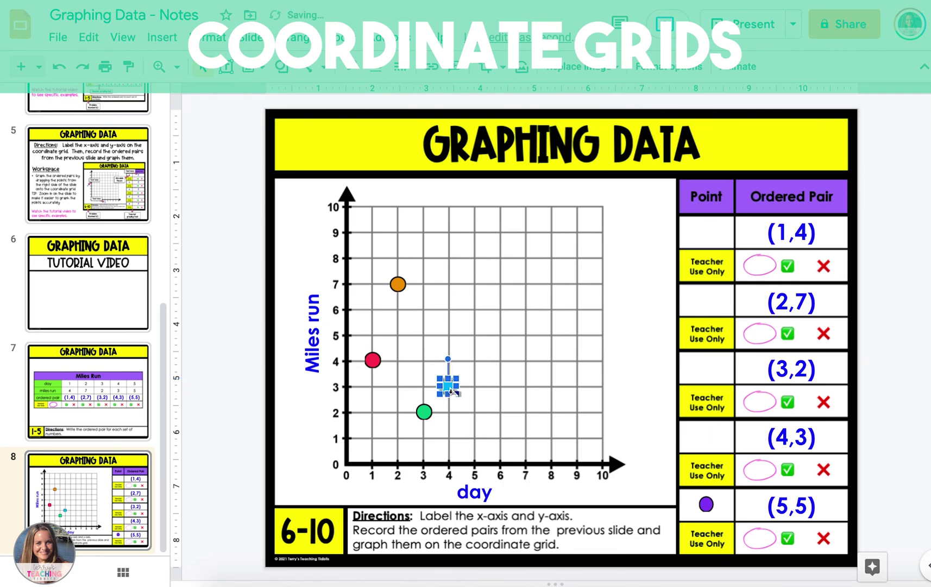